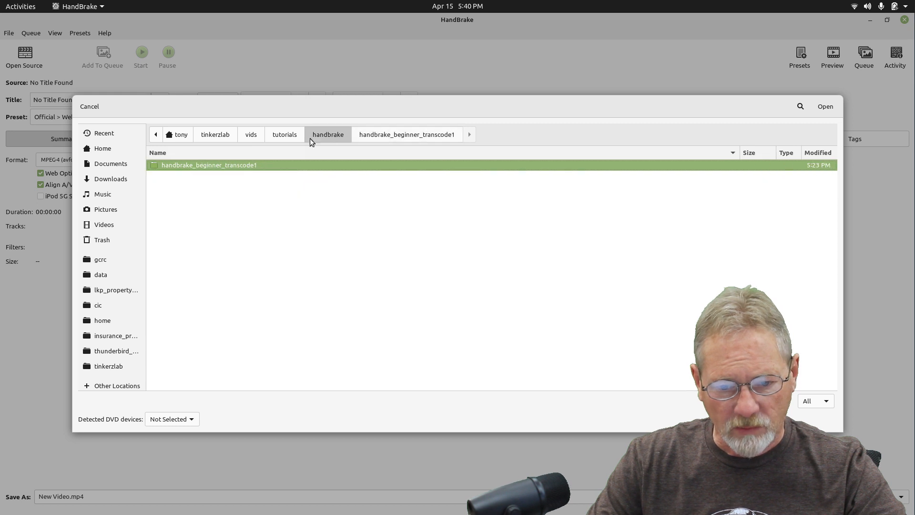
Step: Open handbrake_video_editing1_render_1080p_lossless.mp4 from the tinkerzlab/vids/tutorials/handbrake/handbrake_beginner_transcode1 folder as the source video
double_click(193, 165)
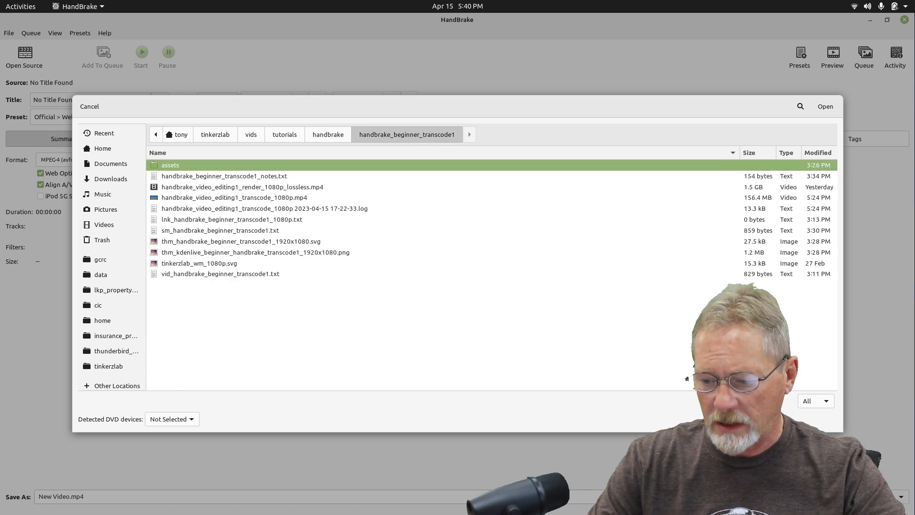
click(825, 107)
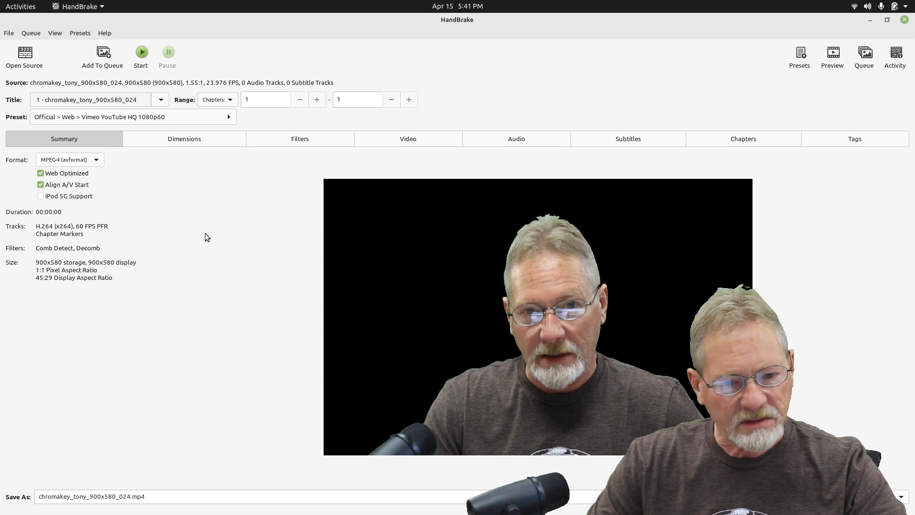
click(25, 55)
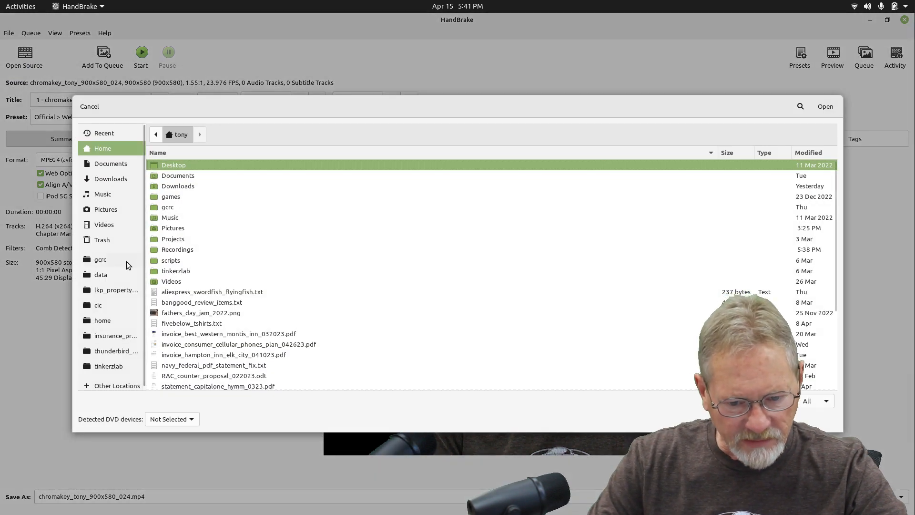
double_click(170, 273)
click(169, 228)
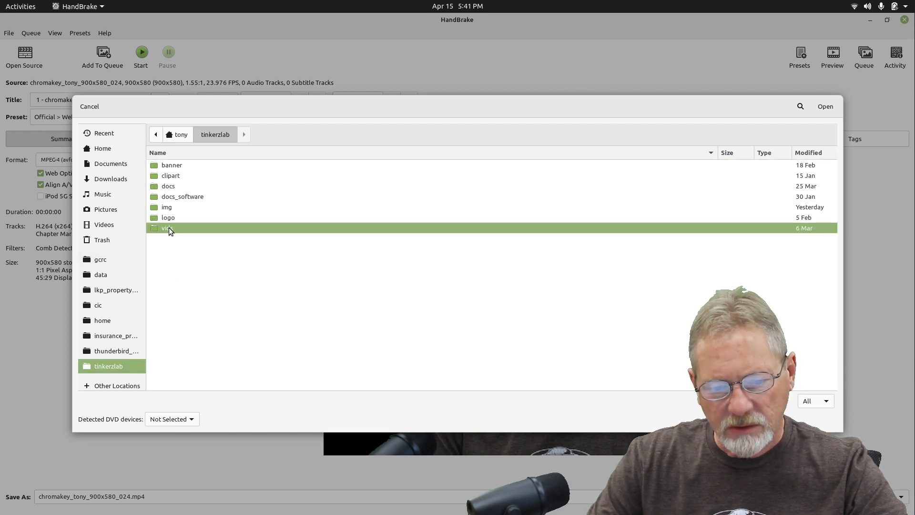
double_click(168, 228)
double_click(171, 198)
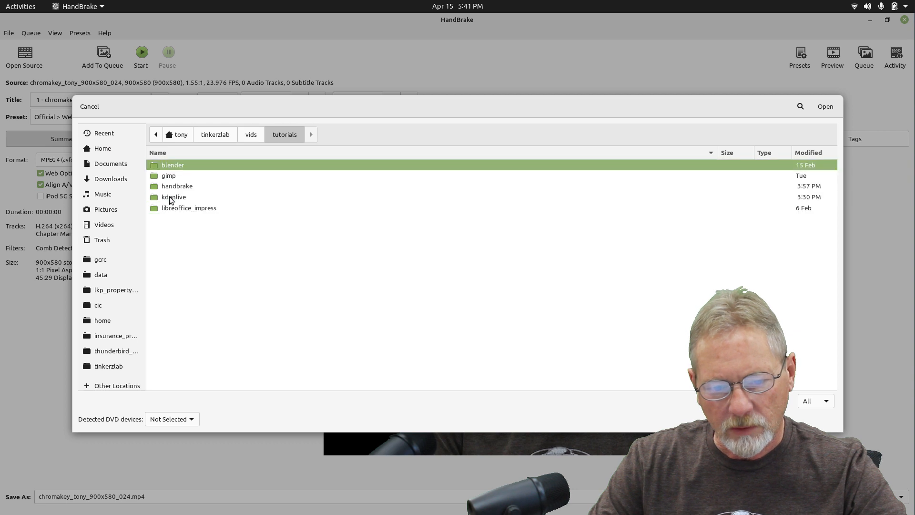
double_click(171, 187)
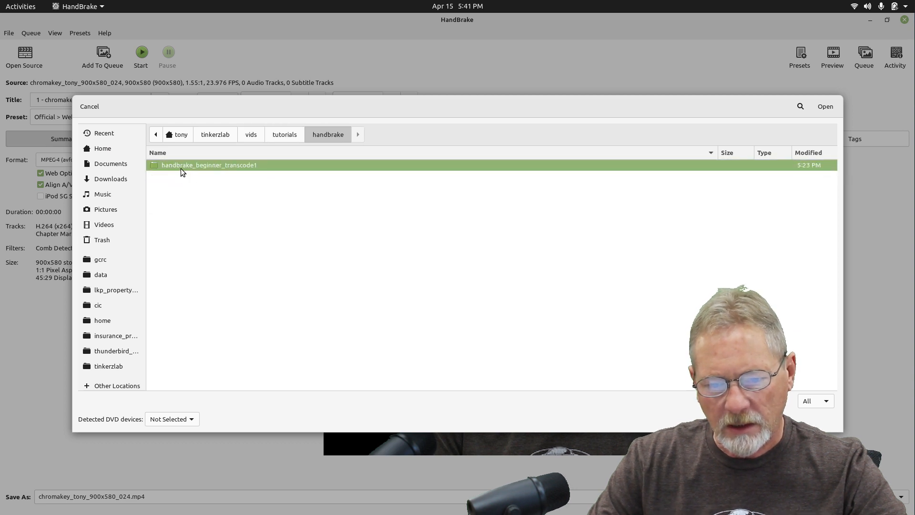
double_click(181, 166)
click(307, 186)
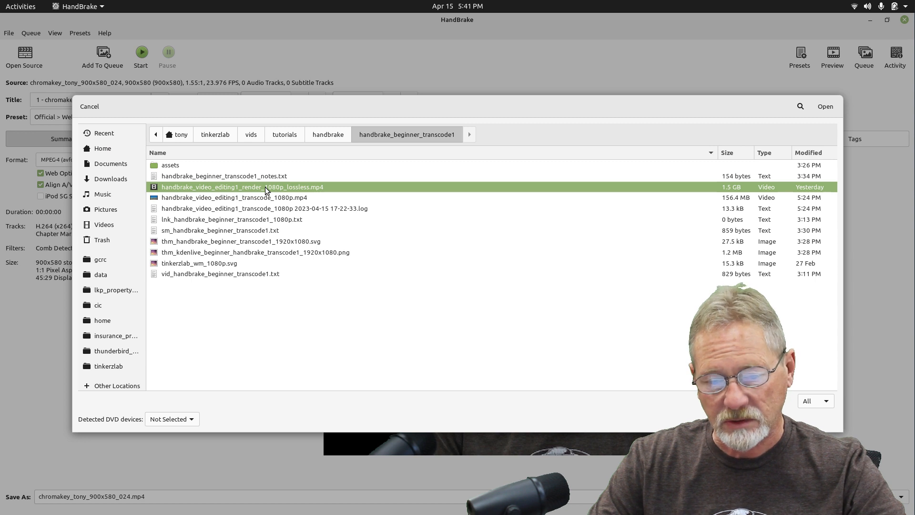
key(Return)
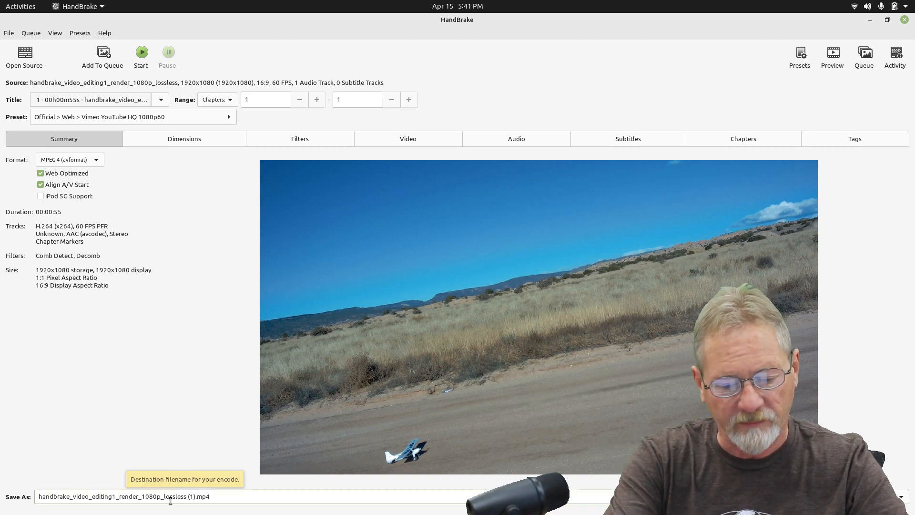
Step: Rename the output file to handbrake_video_editing1_transcode_1080p.mp4
key(BackSpace)
key(BackSpace)
key(BackSpace)
key(BackSpace)
key(BackSpace)
key(BackSpace)
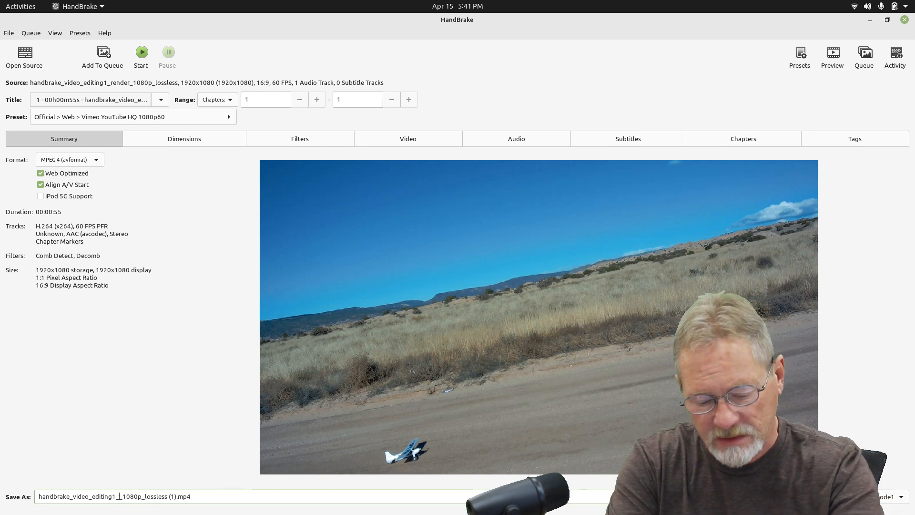
text(tran)
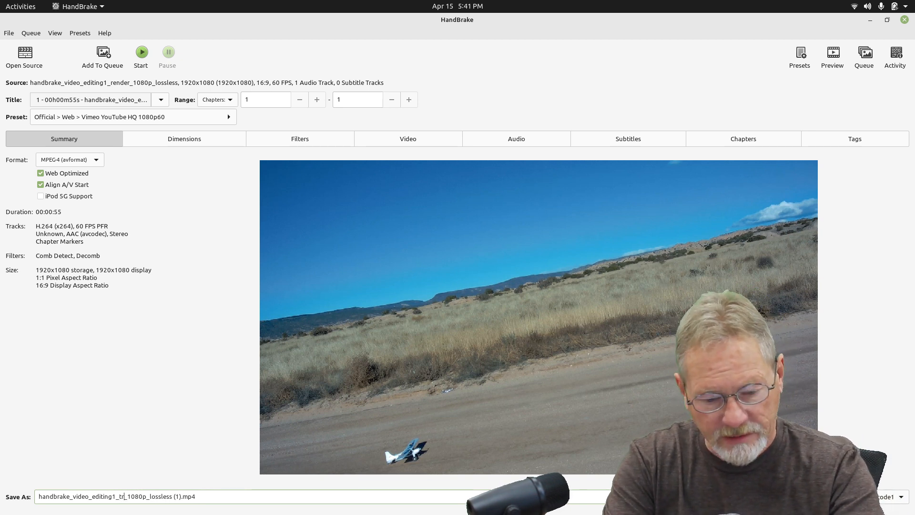
text(scode)
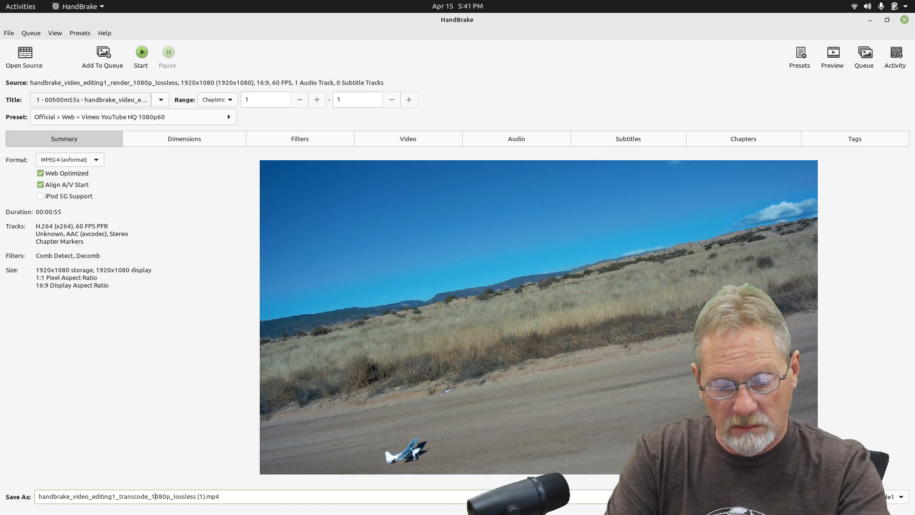
key(BackSpace)
key(BackSpace)
key(BackSpace)
key(BackSpace)
key(BackSpace)
key(BackSpace)
key(BackSpace)
key(BackSpace)
key(BackSpace)
key(BackSpace)
key(BackSpace)
key(BackSpace)
key(BackSpace)
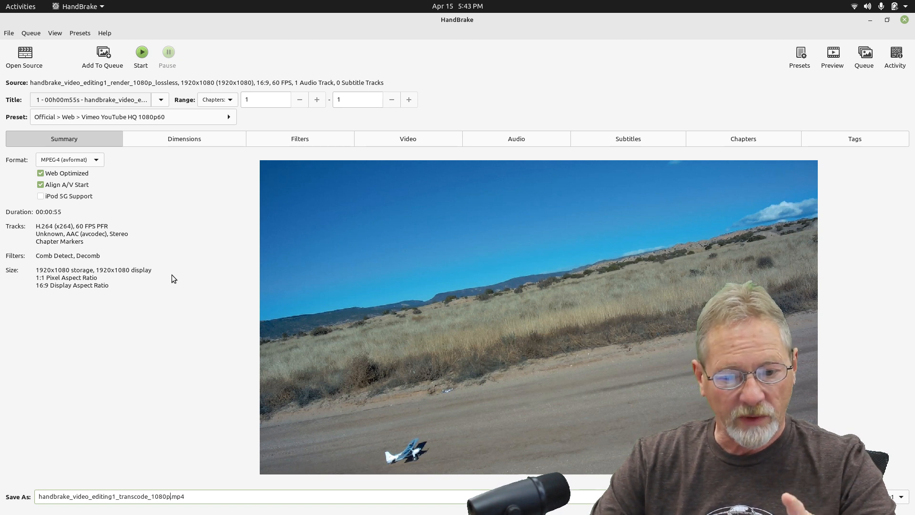
Step: Review the dimensions, filters and video settings, including the available encoder and framerate choices, keeping the H.264 (x264) encoder
click(189, 139)
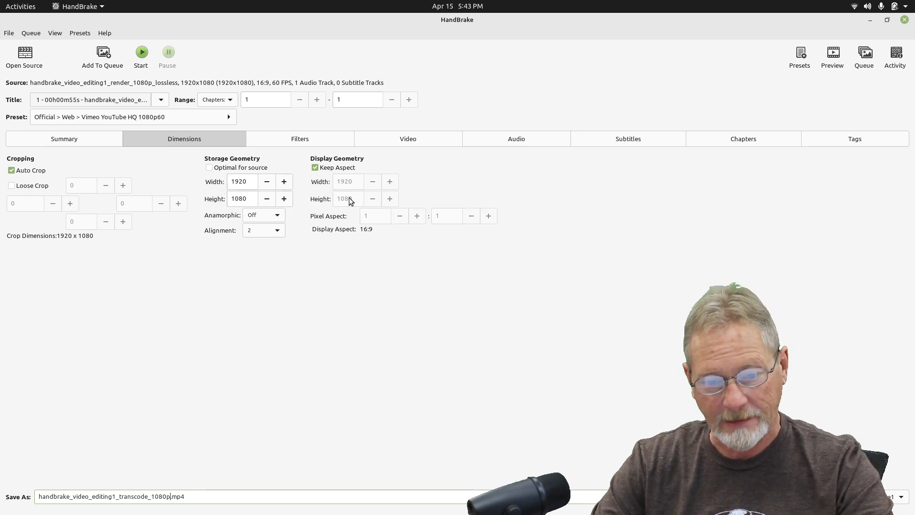
click(327, 139)
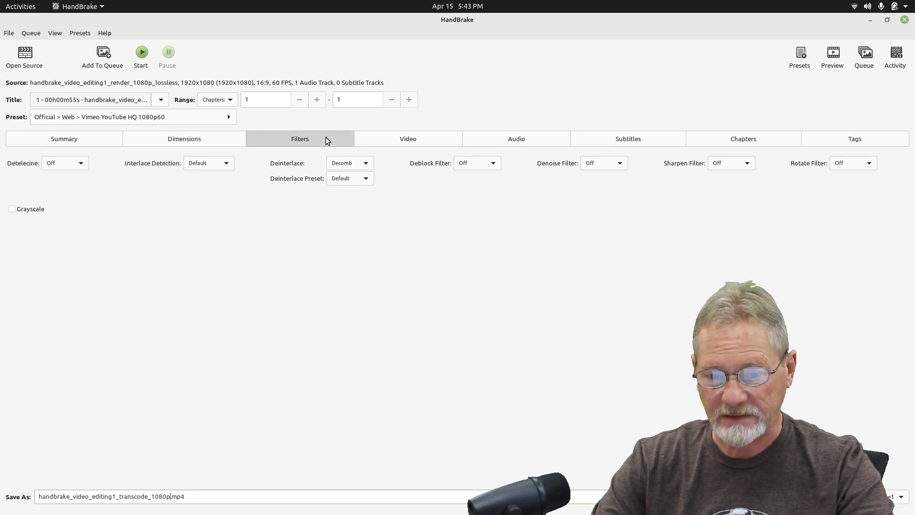
click(406, 140)
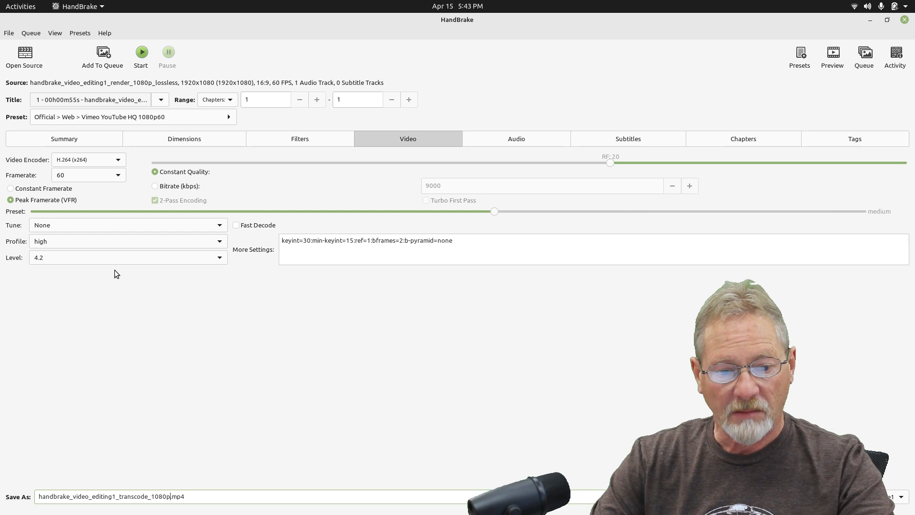
click(112, 159)
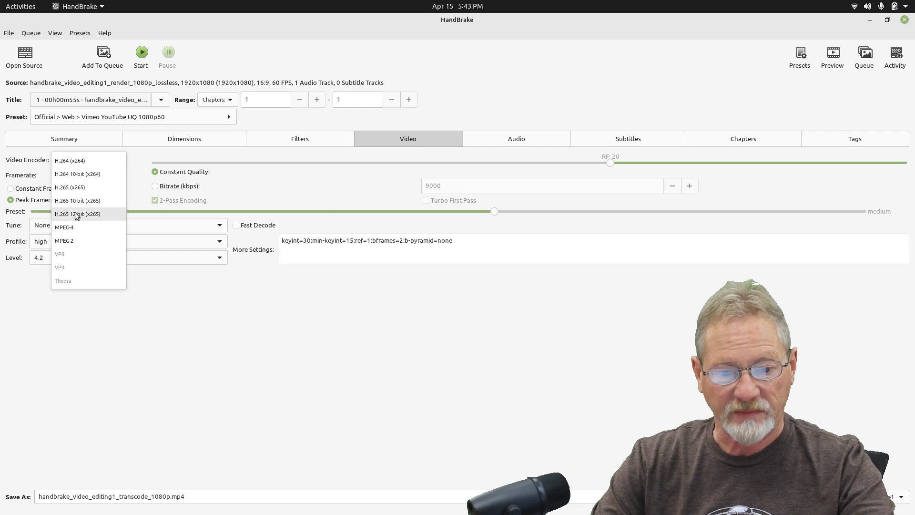
click(87, 162)
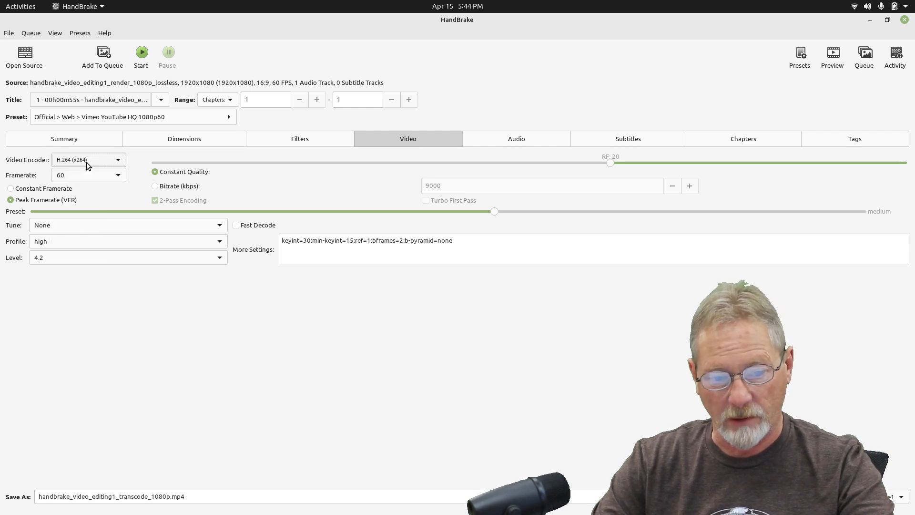
click(114, 175)
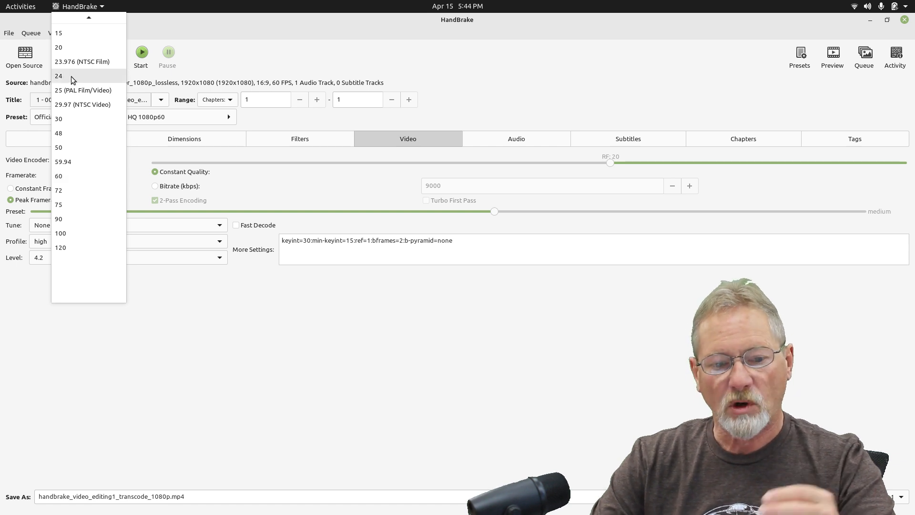
click(188, 338)
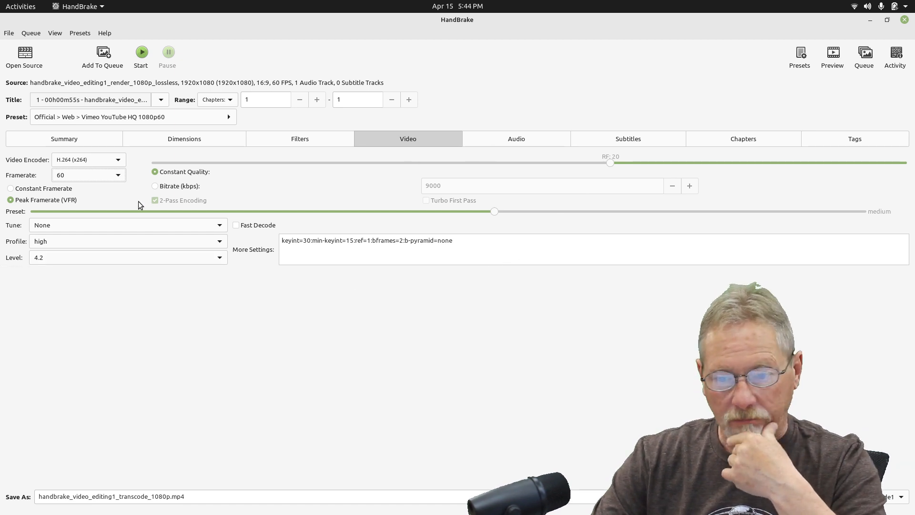
Step: Set the bitrate of the AAC stereo audio track to 224 kbps
click(512, 142)
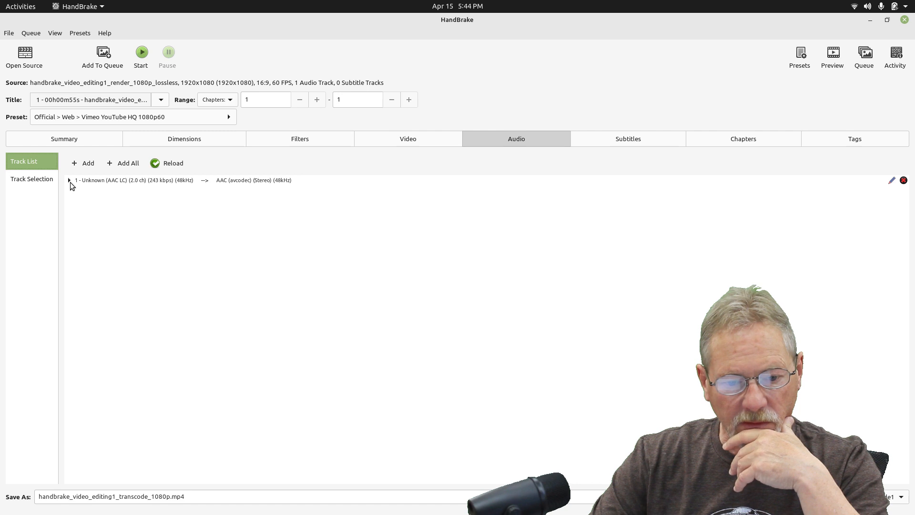
click(70, 180)
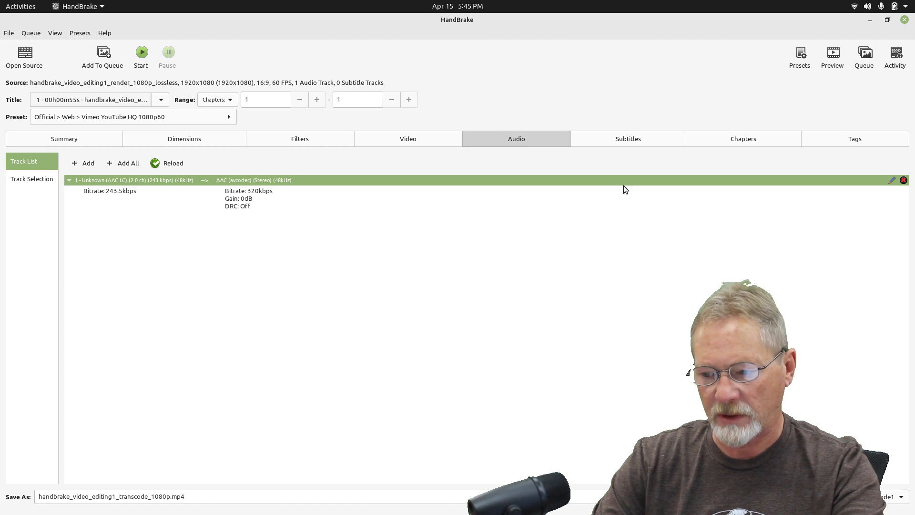
click(892, 181)
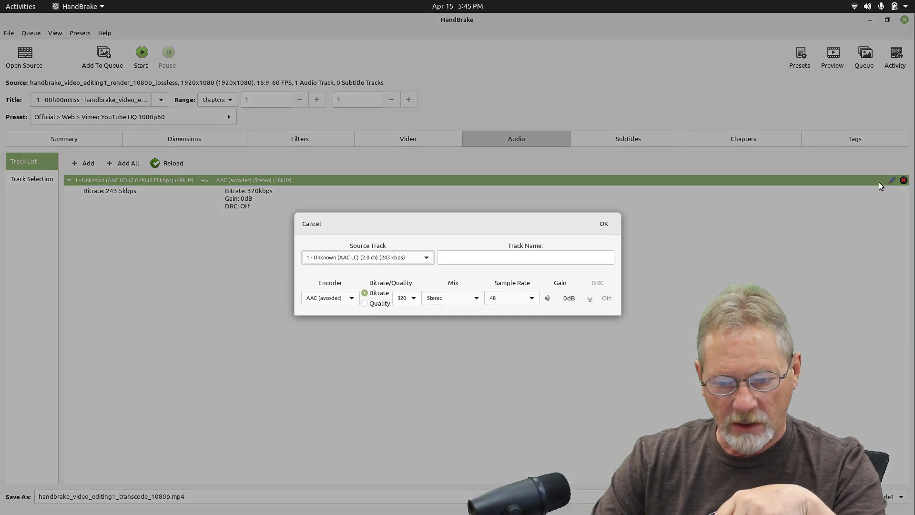
click(406, 298)
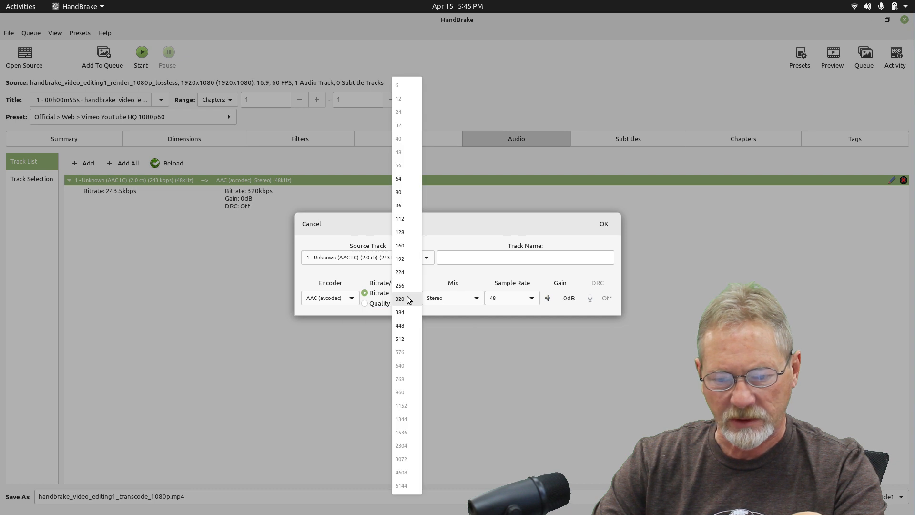
click(406, 273)
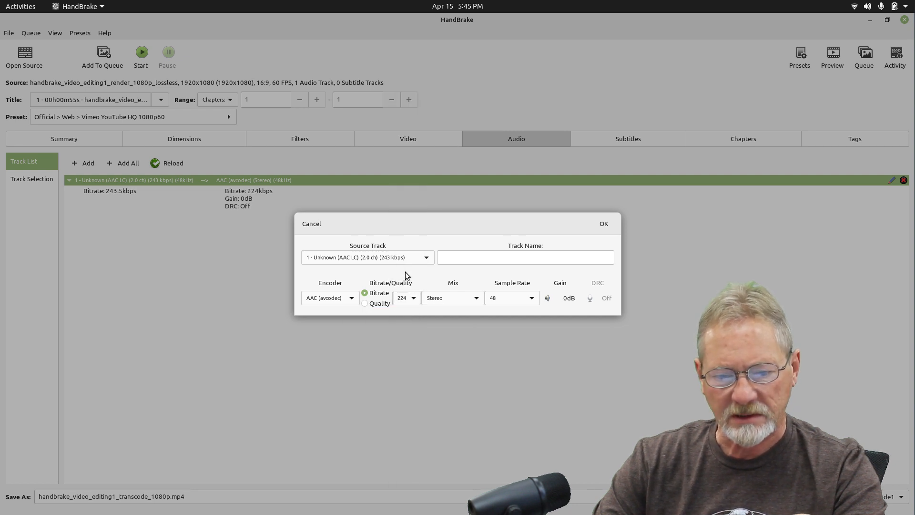
click(604, 224)
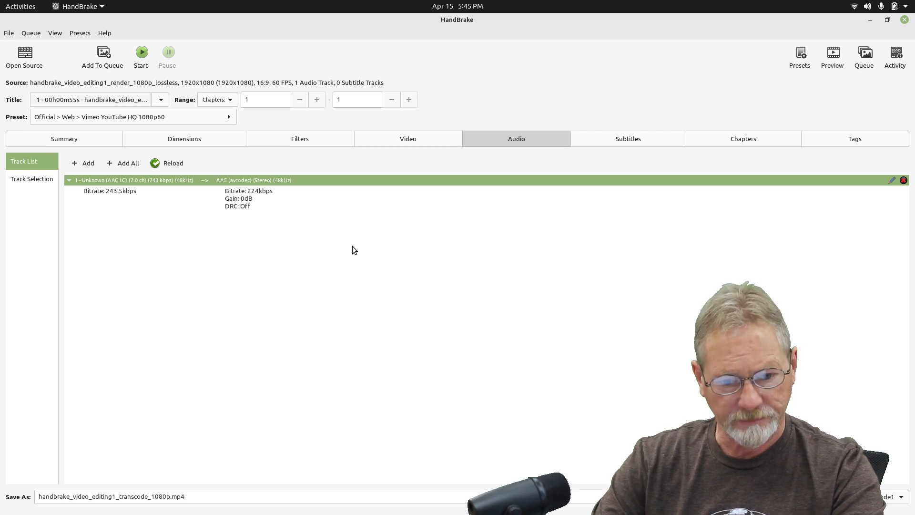
Step: Switch the video encoding from constant quality to an average bitrate of 22000 kbps
click(417, 140)
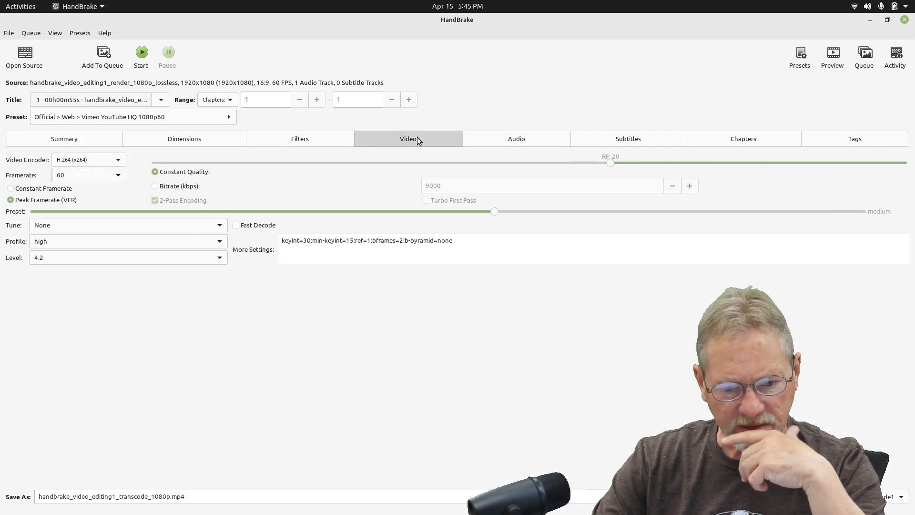
click(156, 186)
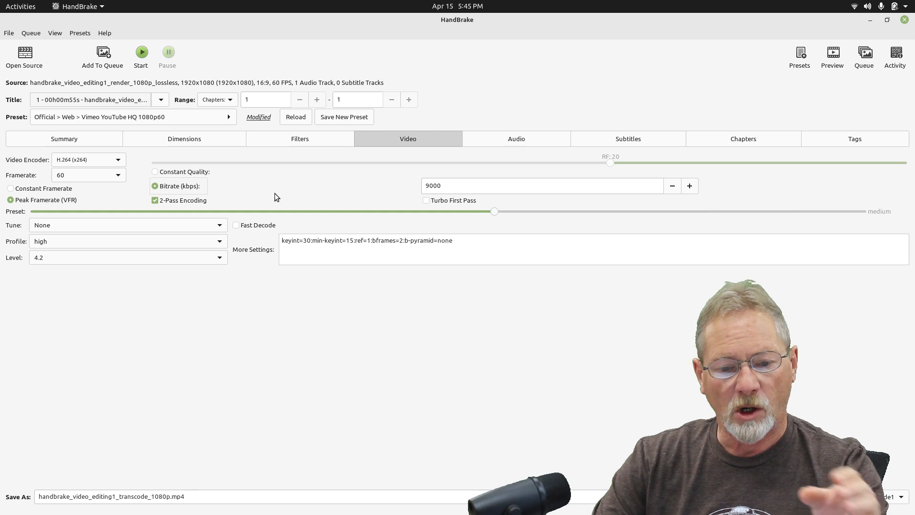
double_click(454, 189)
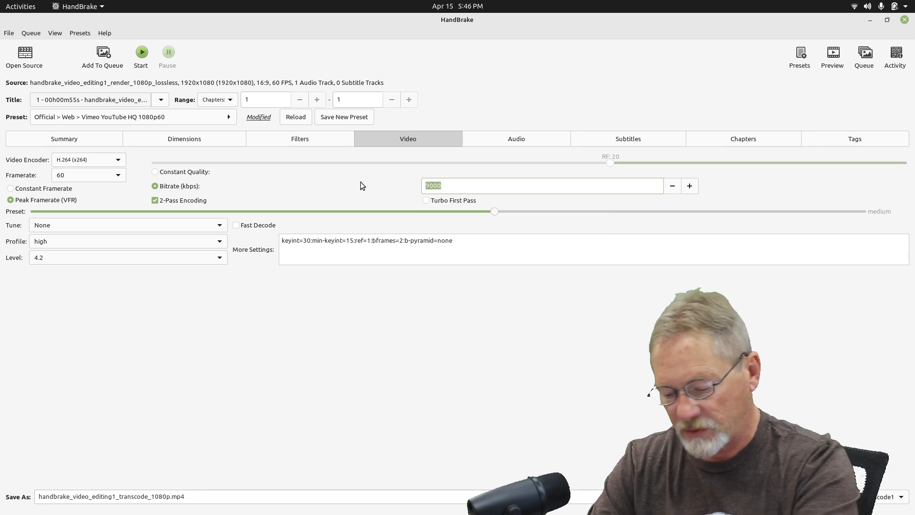
text(22)
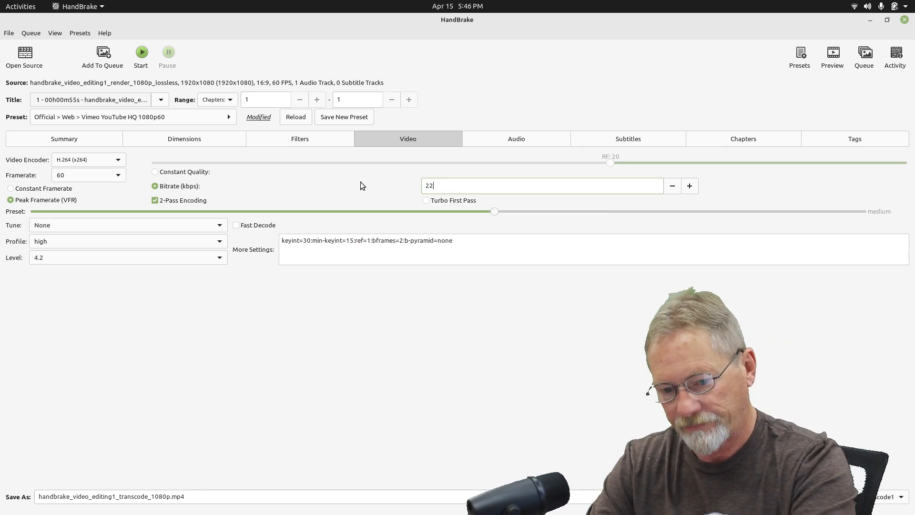
text(000)
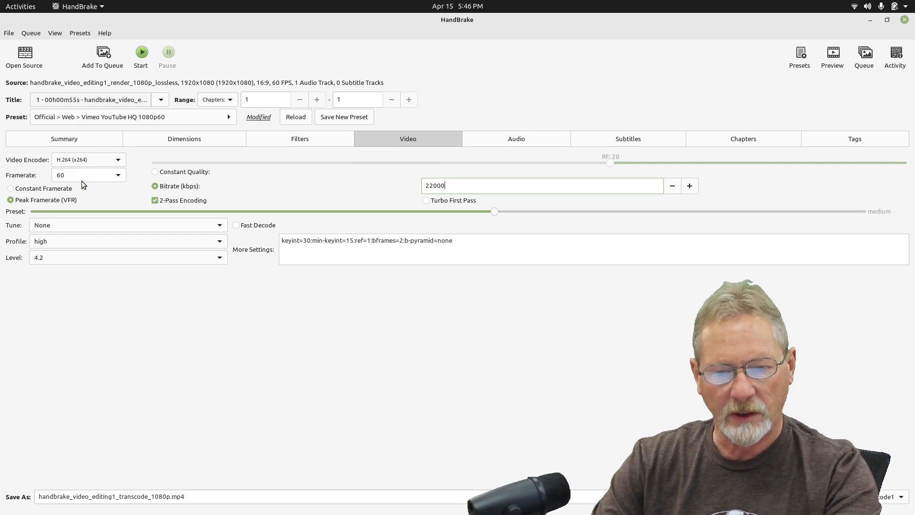
Step: Check the dimensions and summary, and start the encode, overwriting the existing output file
click(186, 136)
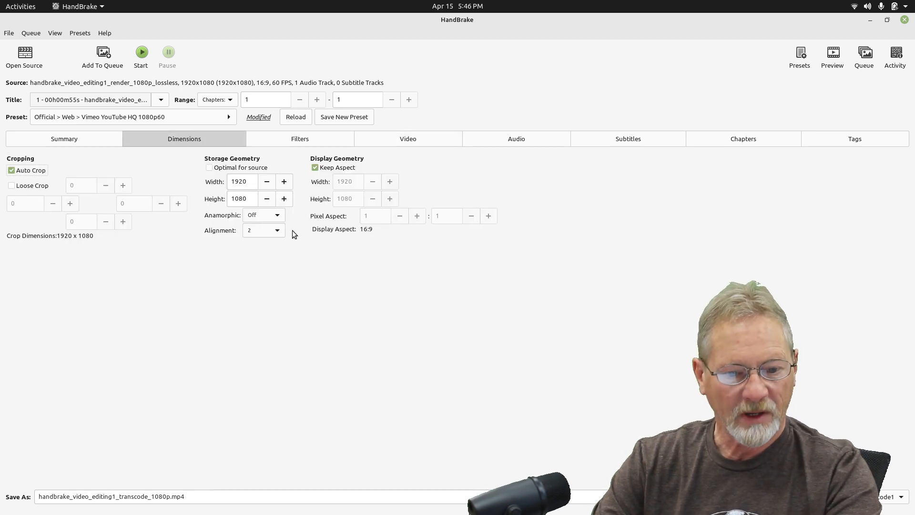
click(73, 137)
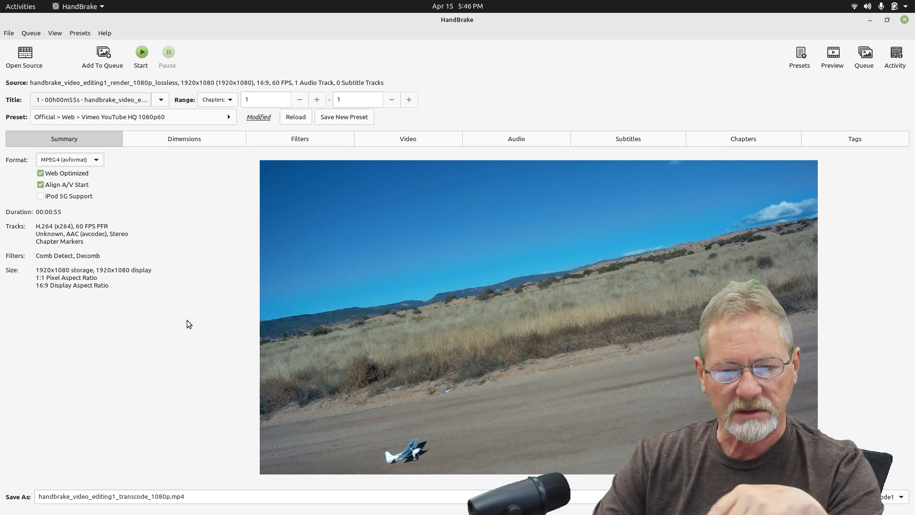
click(142, 52)
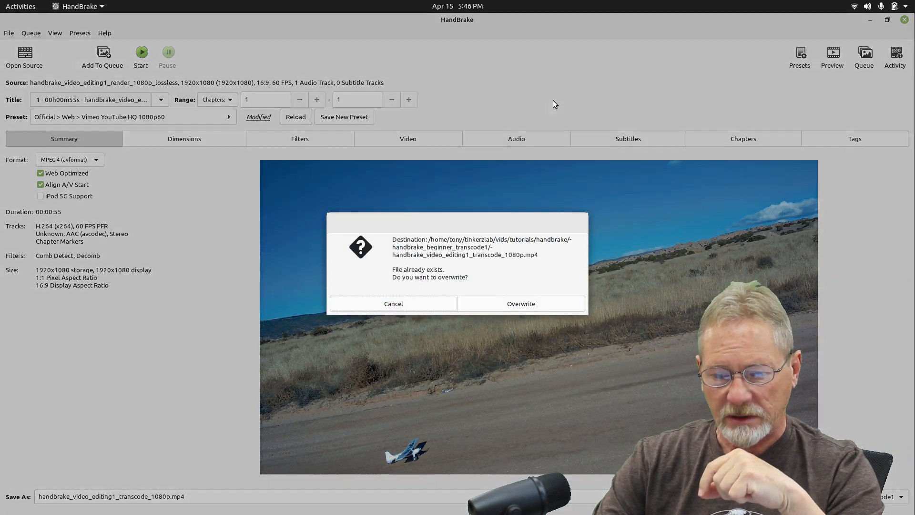
click(548, 304)
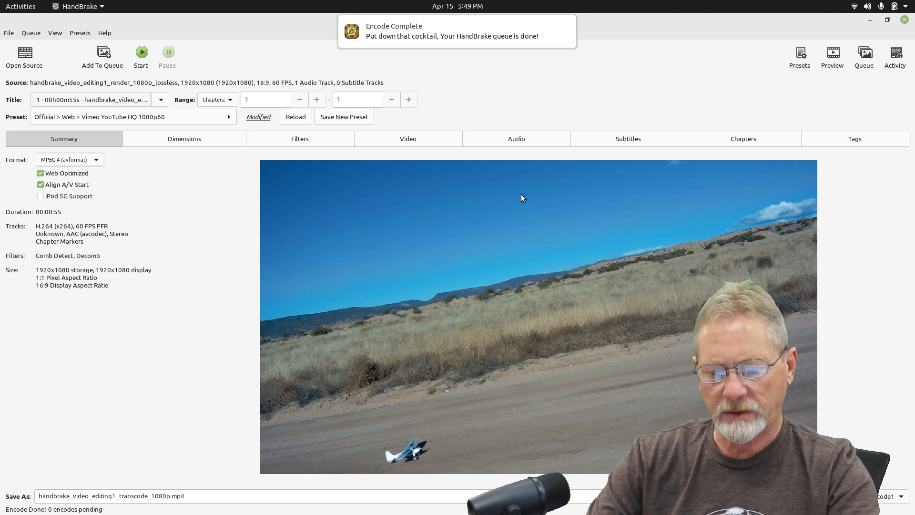
Step: Switch to the Caja file manager and compare the file sizes of the lossless render and the transcoded 1080p video
key(alt+Tab)
key(alt+Tab)
key(alt+Tab)
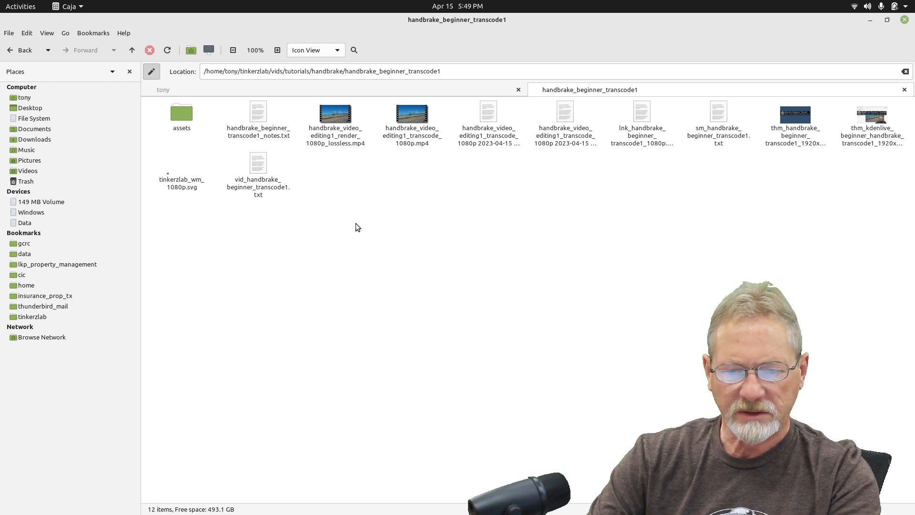
click(330, 114)
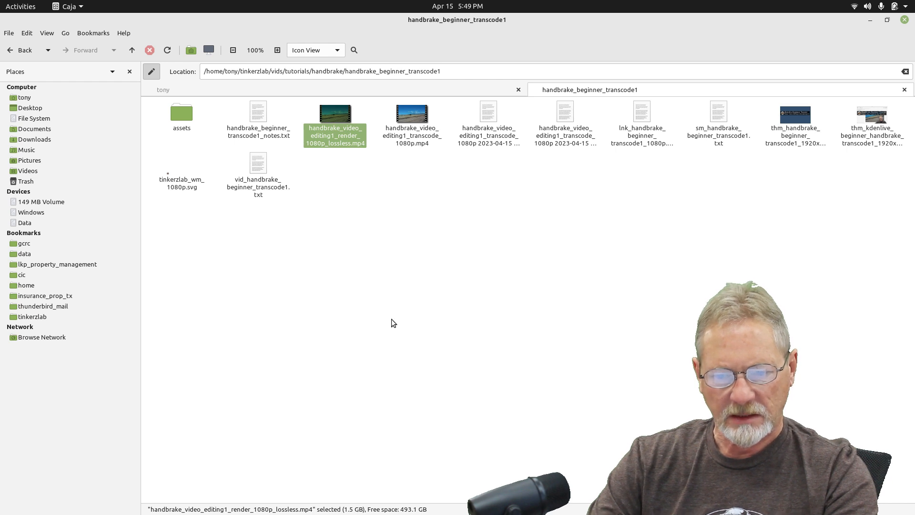
click(413, 116)
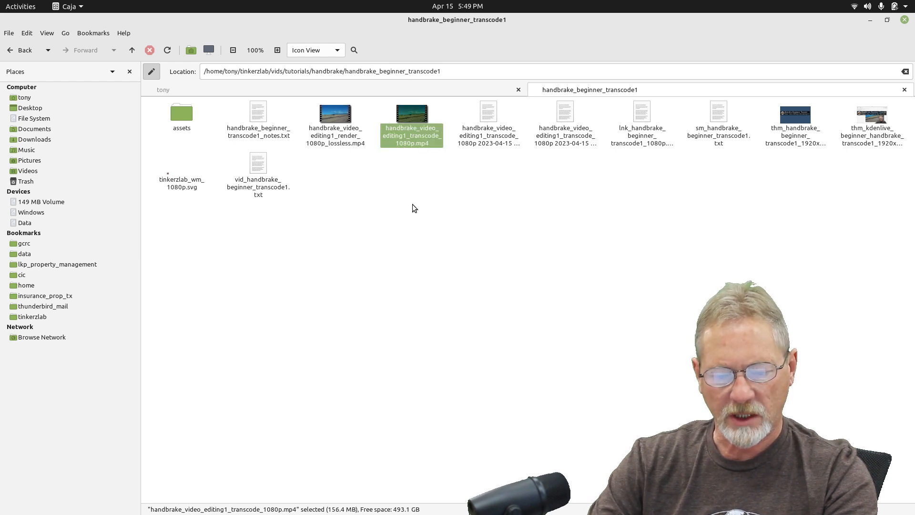